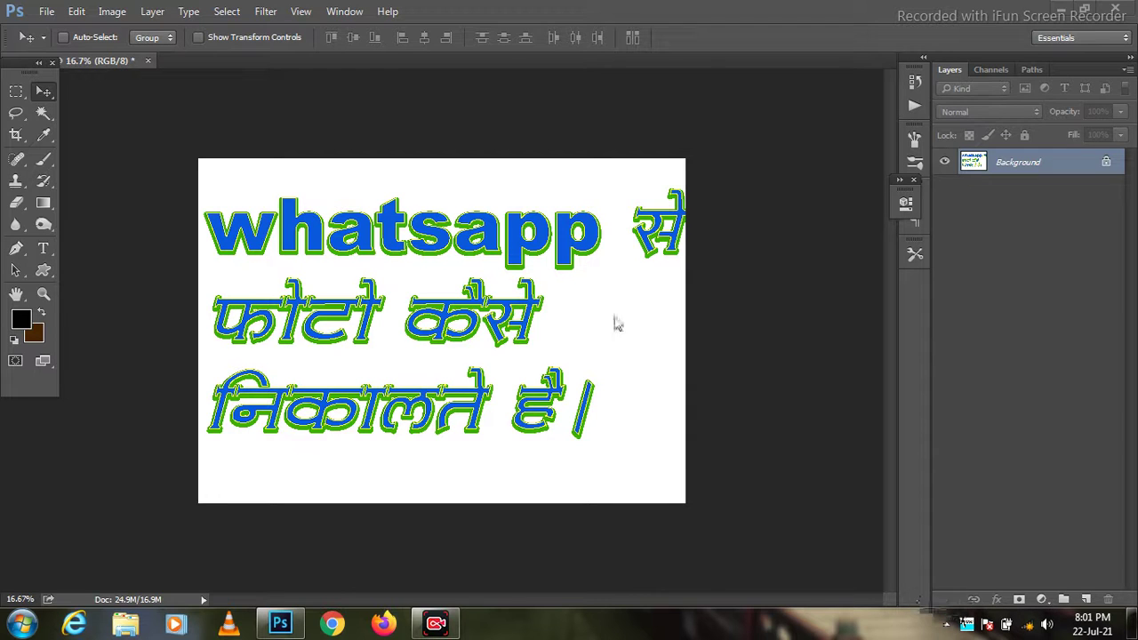
Drag IMG-20210721-WA0000.jpg from the desktop into Photoshop to open it
left_click(1064, 17)
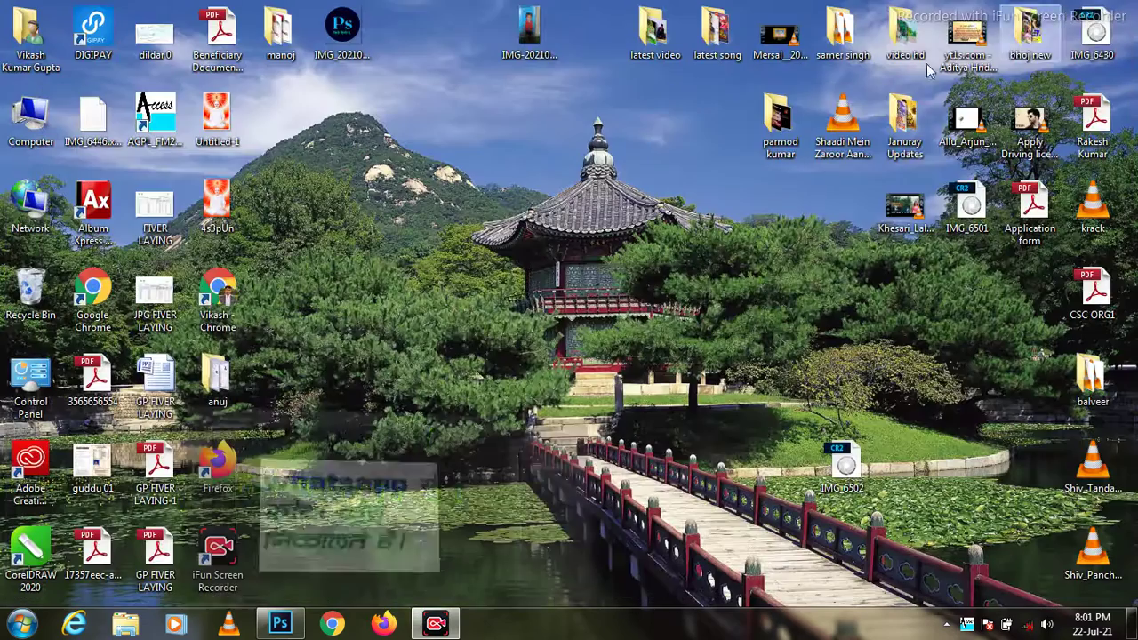
left_click_drag(517, 91, 278, 628)
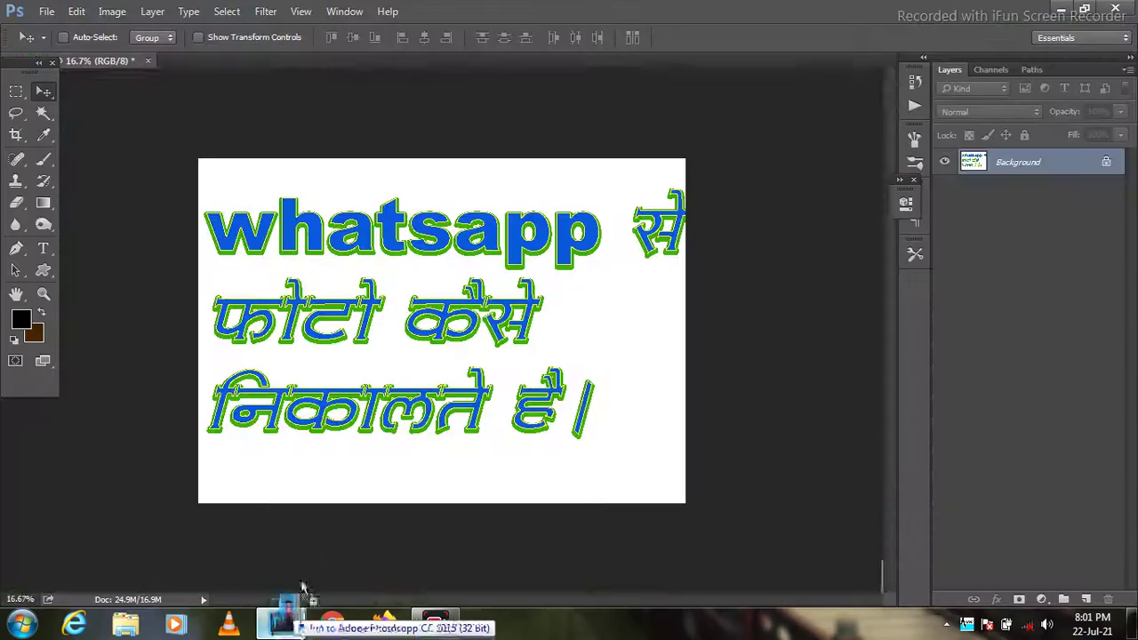
left_click_drag(278, 628, 304, 62)
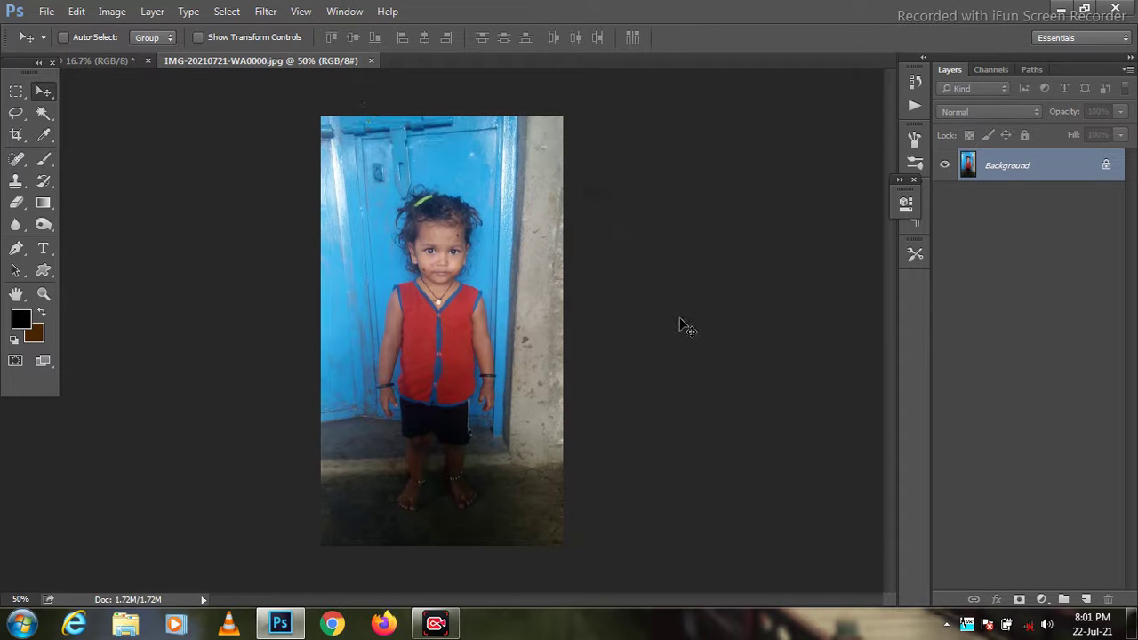
Zoom in and scroll around to inspect the child's face closely
key("ctrl+plus")
key("ctrl+plus")
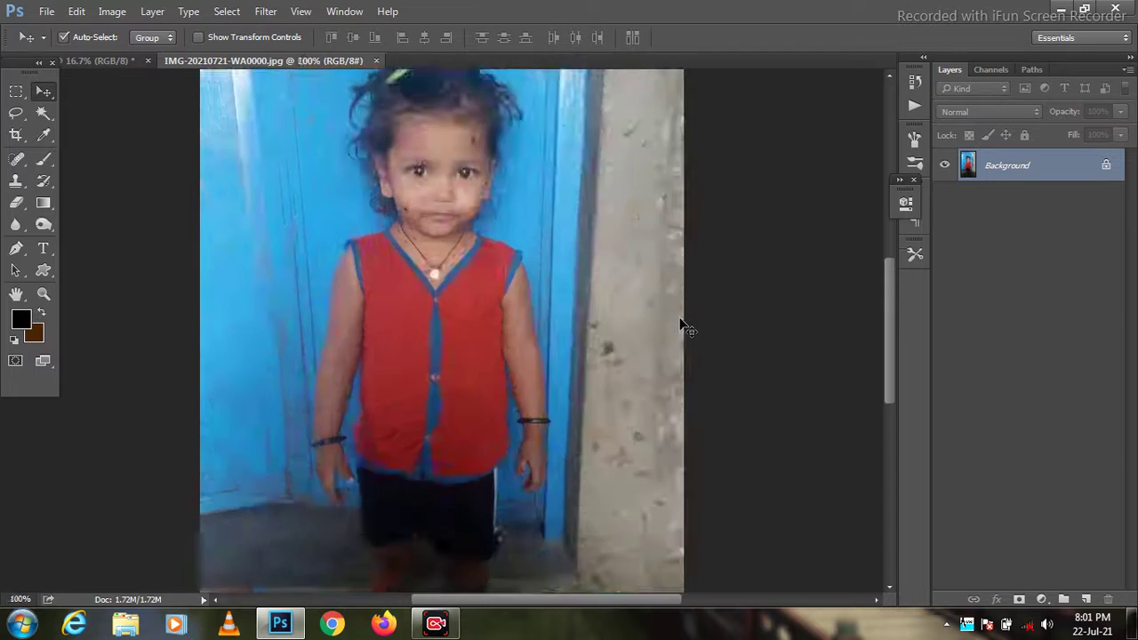
key("ctrl+plus")
scroll(682, 325, "up", 2)
scroll(676, 323, "up", 2)
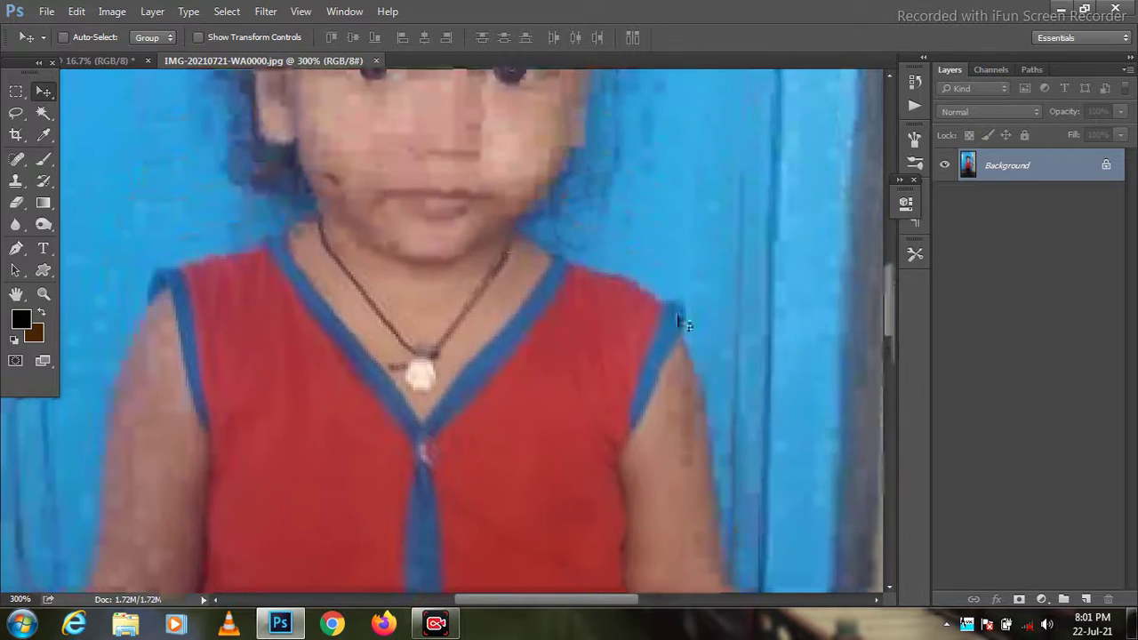
scroll(676, 323, "up", 2)
scroll(673, 322, "up", 1)
scroll(673, 315, "up", 2)
scroll(673, 315, "up", 2)
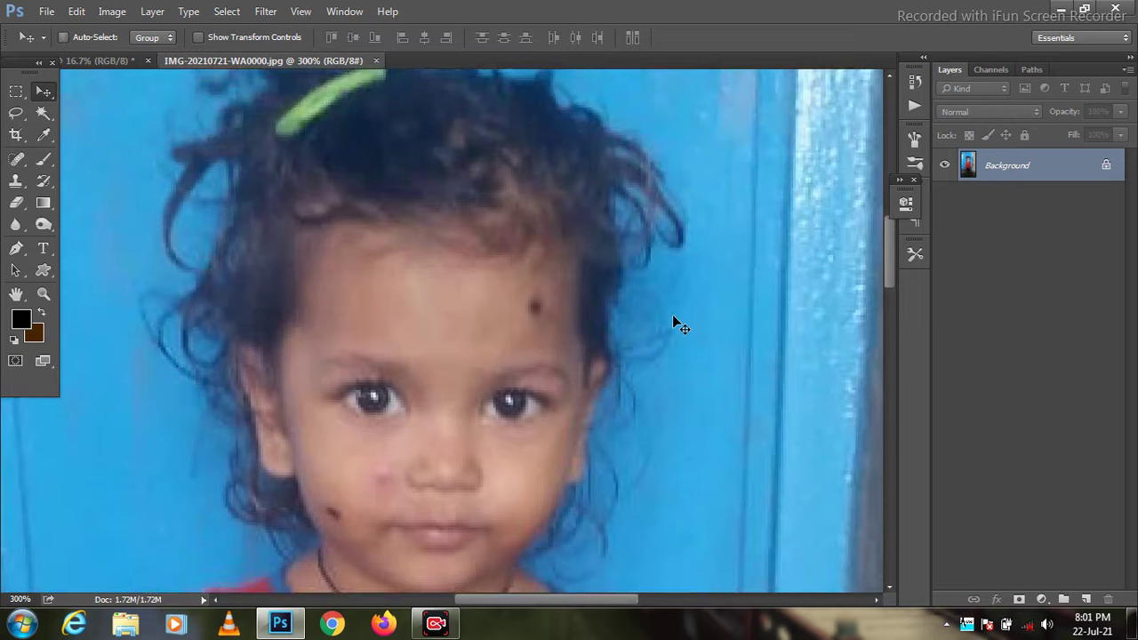
key("ctrl+plus")
scroll(673, 325, "up", 2)
scroll(676, 325, "up", 1)
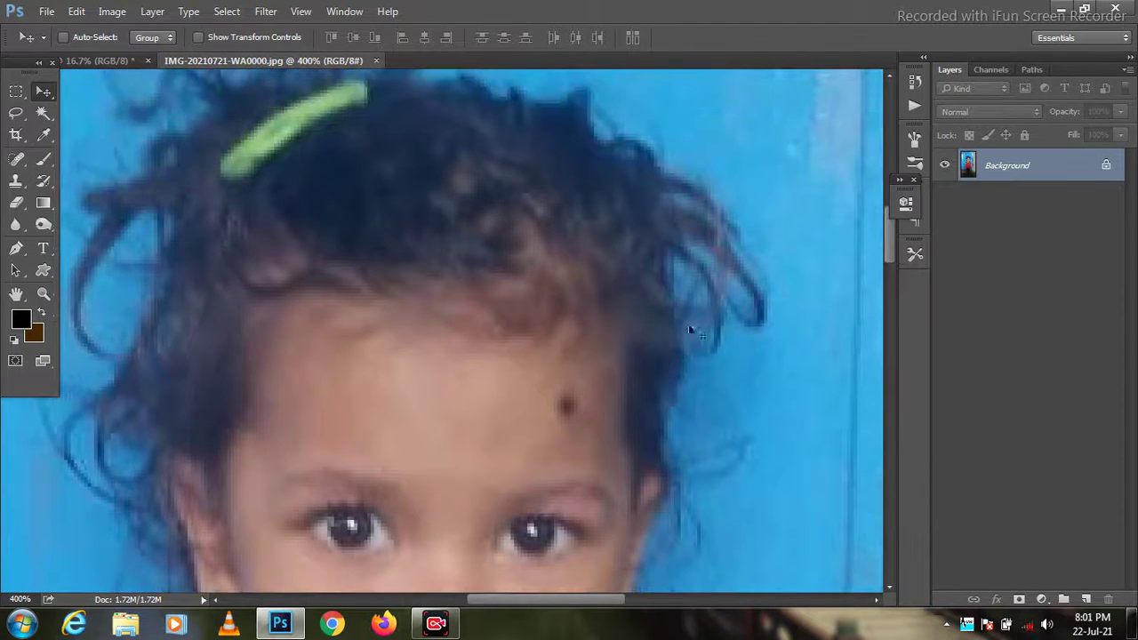
scroll(691, 329, "down", 1)
scroll(691, 342, "down", 1)
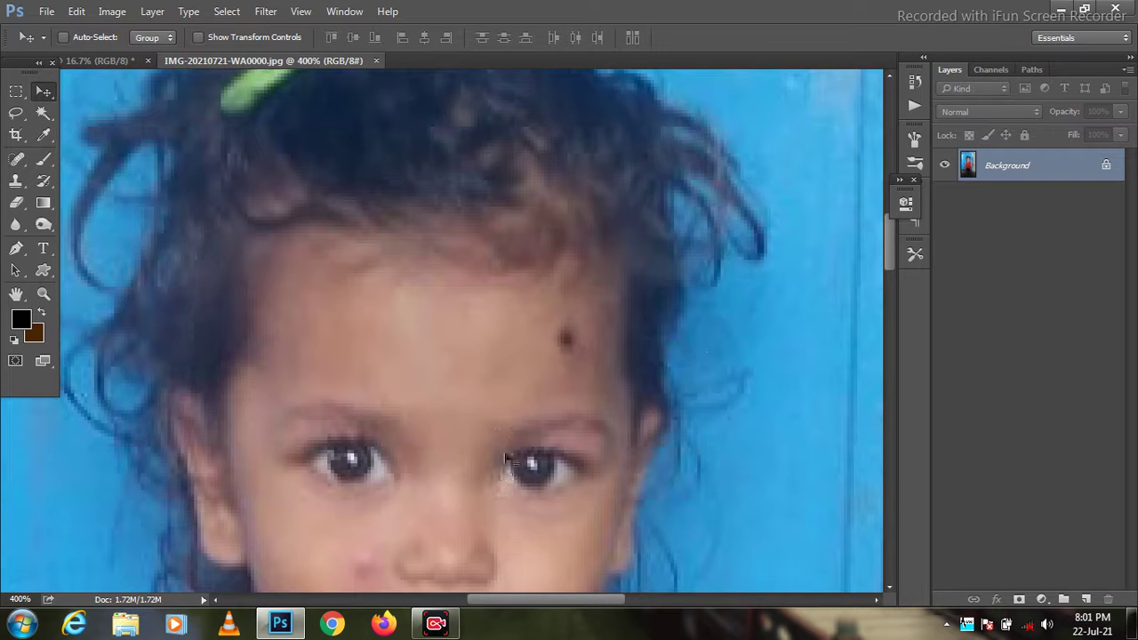
scroll(515, 402, "down", 1)
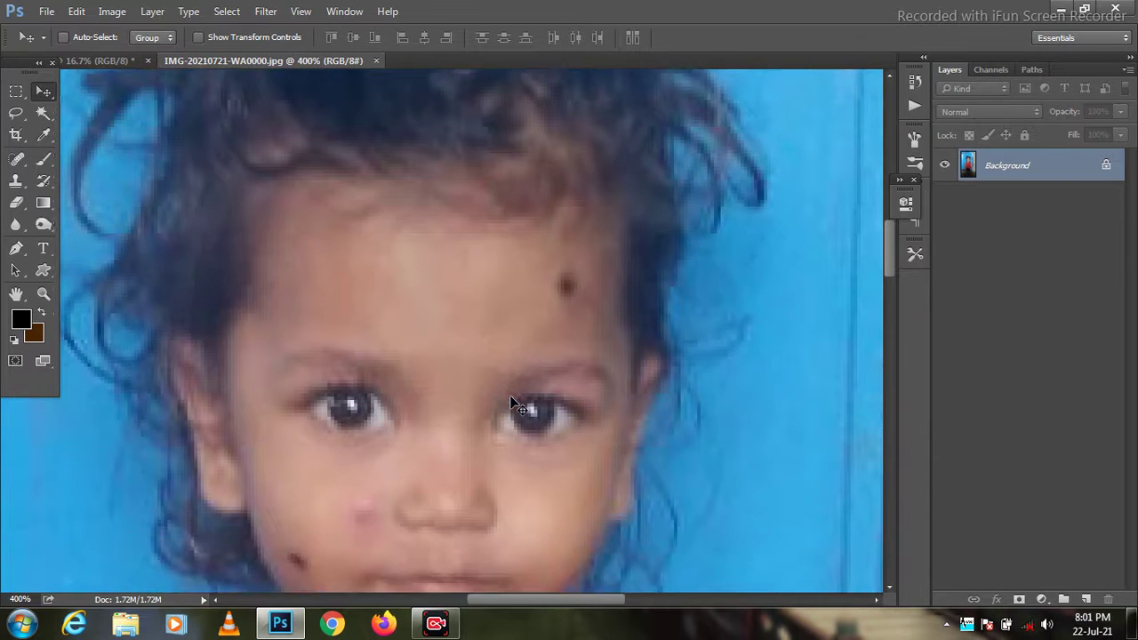
scroll(513, 400, "down", 2)
scroll(510, 407, "down", 3)
scroll(506, 404, "down", 1)
scroll(511, 399, "up", 4)
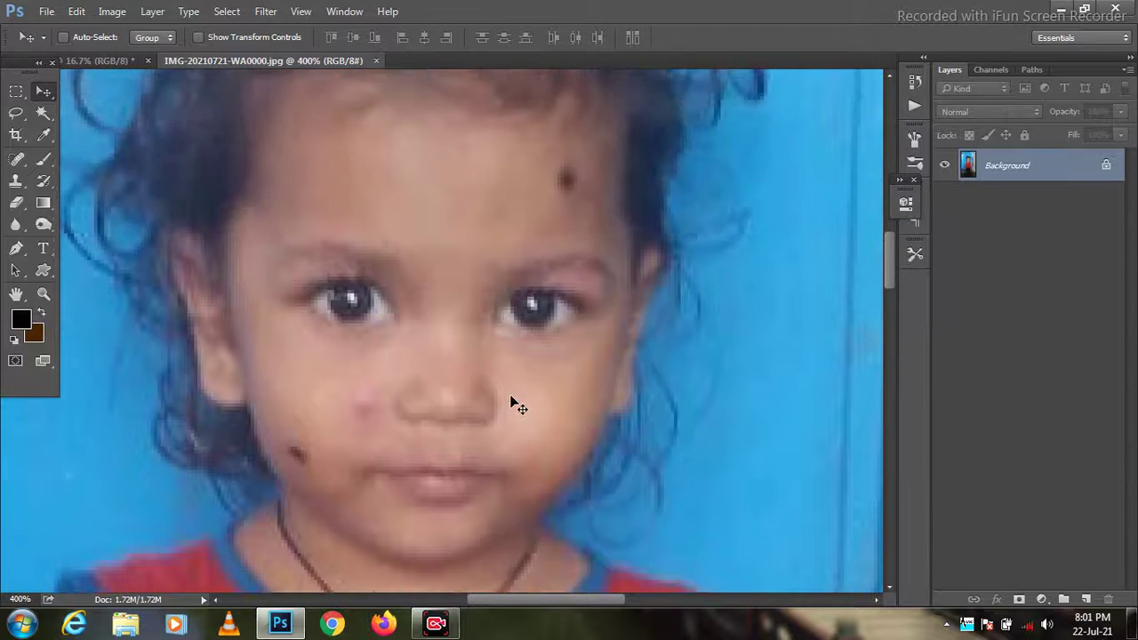
scroll(510, 399, "up", 1)
scroll(511, 399, "up", 1)
key("ctrl+minus")
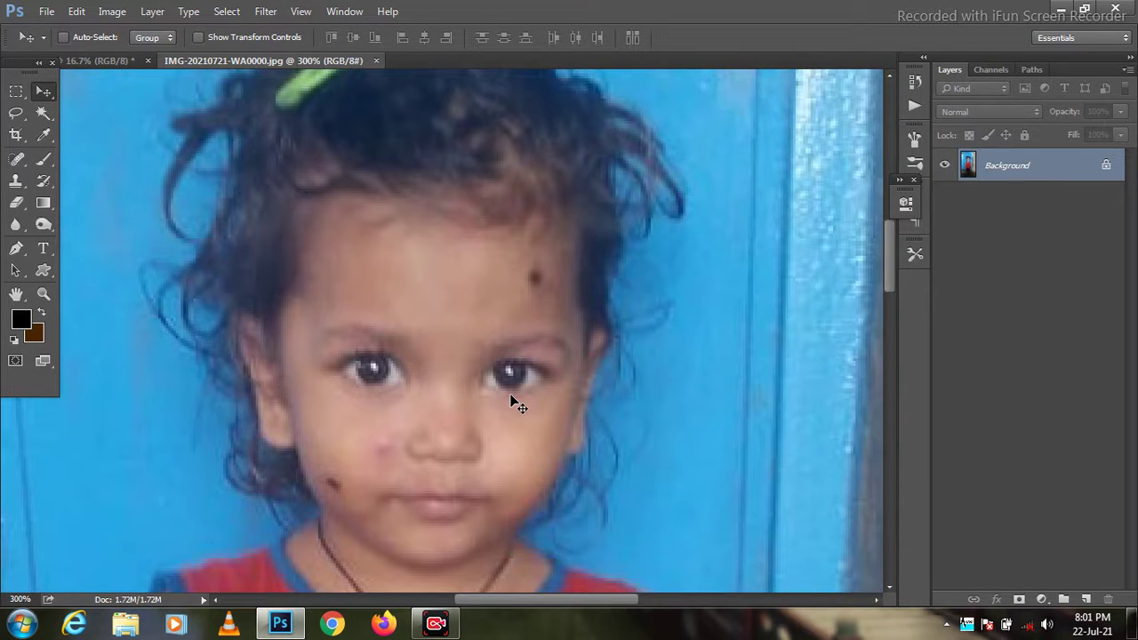
Apply Curves (Ctrl+M) with the black point sampled from the child's dark hair
key("ctrl+m")
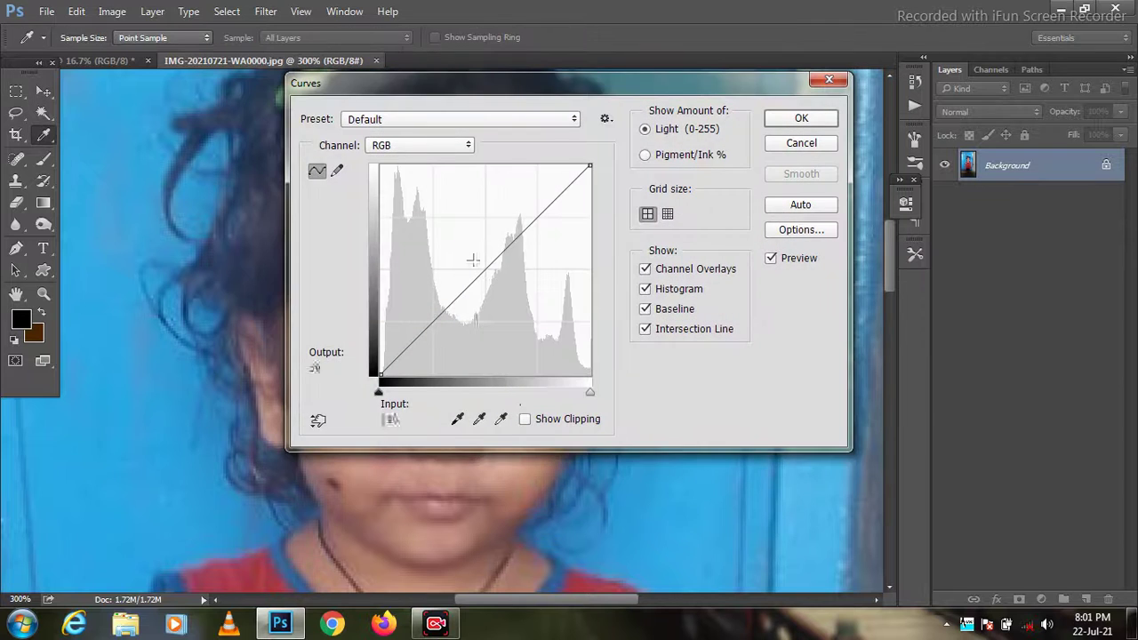
left_click_drag(453, 86, 776, 121)
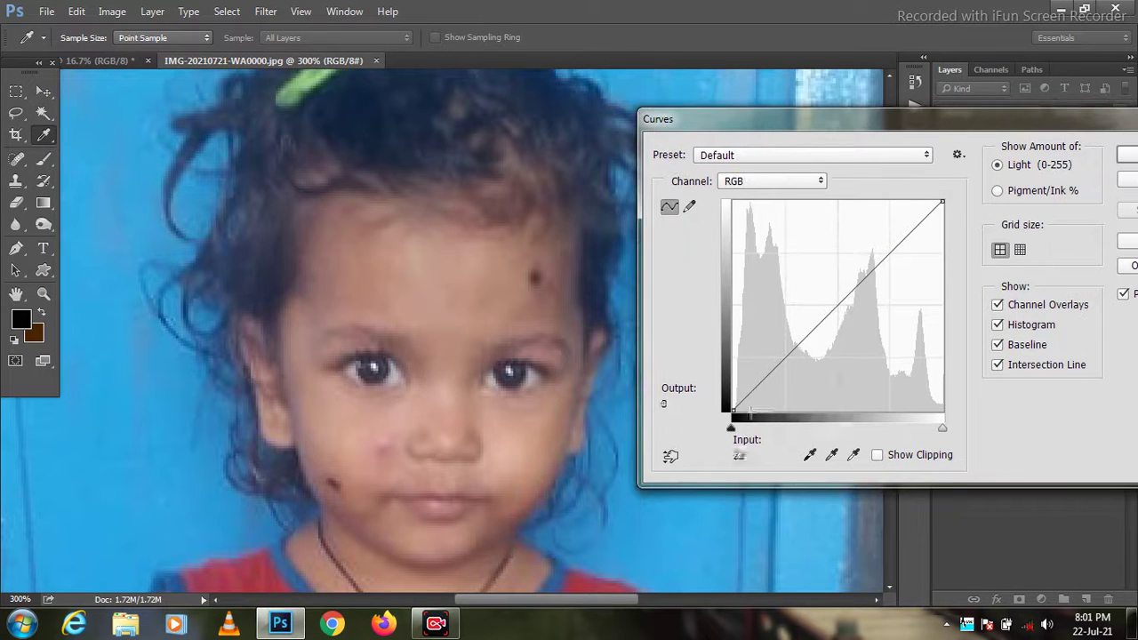
left_click(810, 458)
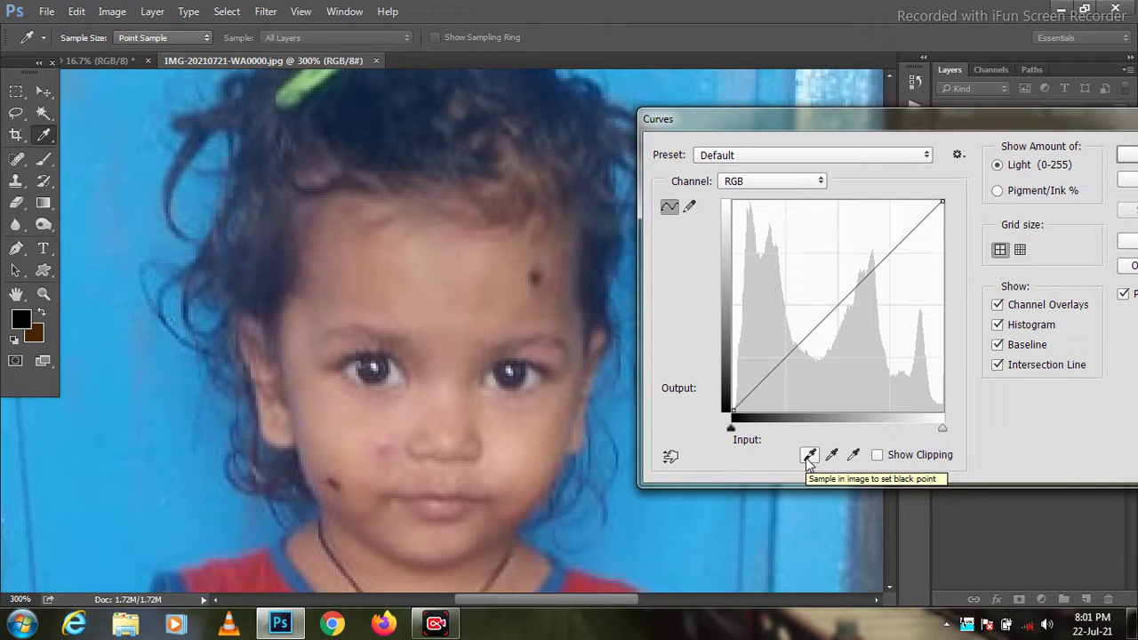
left_click(808, 457)
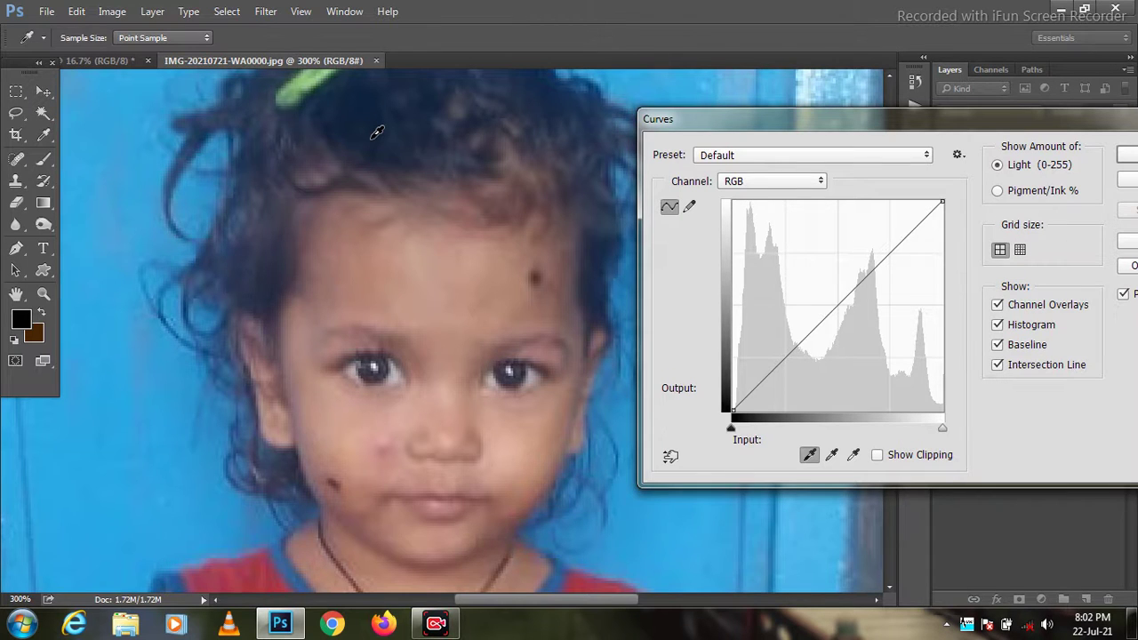
left_click(374, 135)
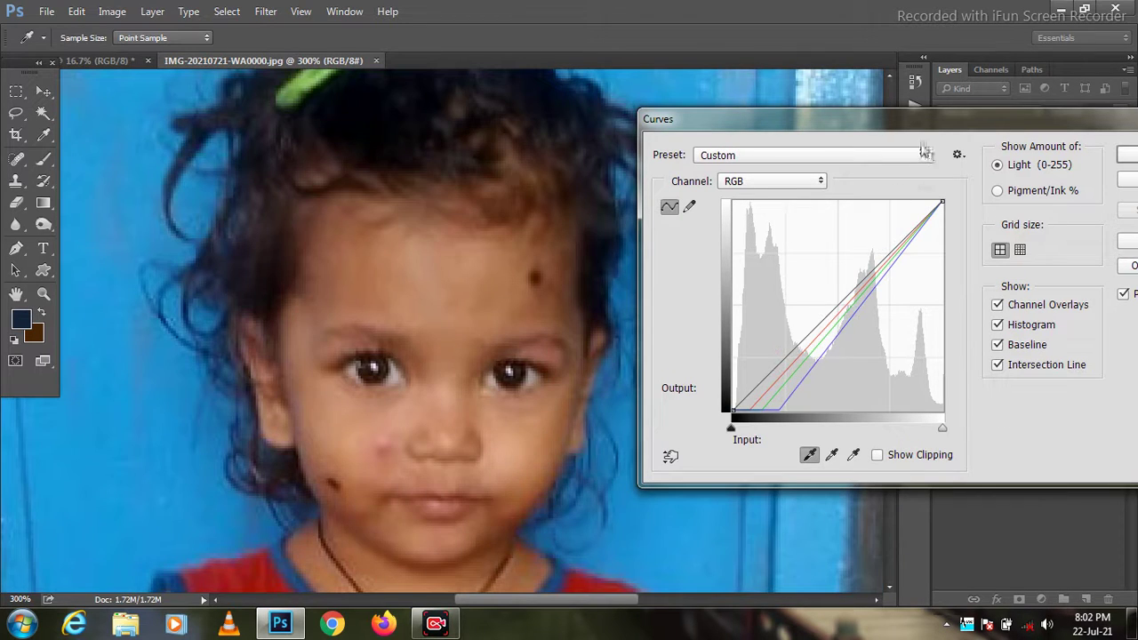
mouse_move(924, 125)
left_mouse_down()
mouse_move(900, 131)
mouse_move(938, 132)
left_mouse_up()
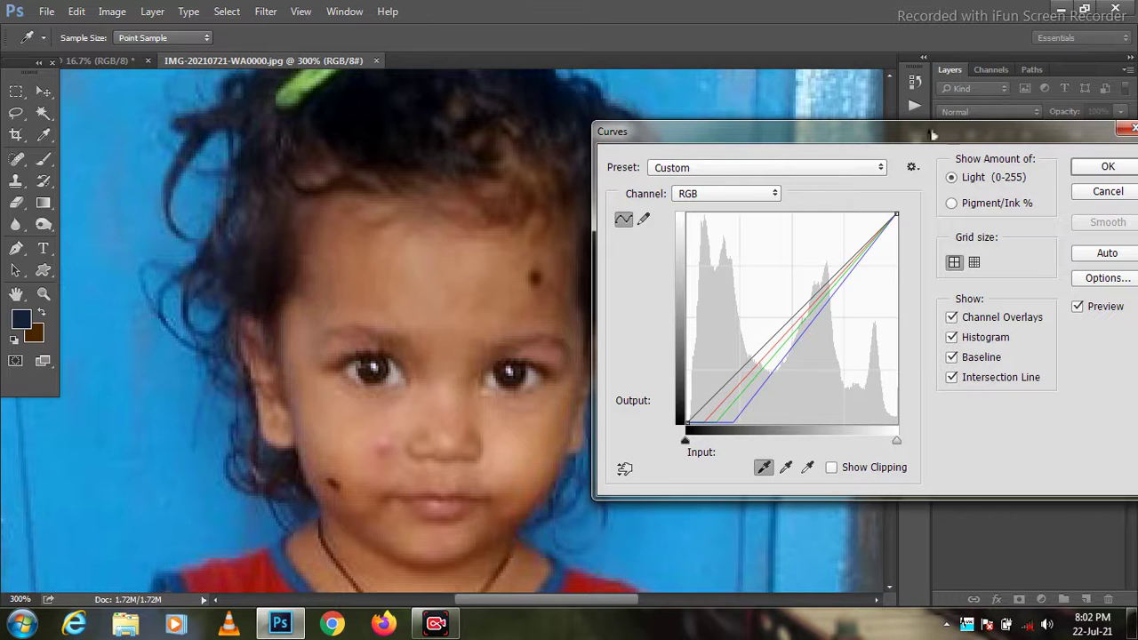
left_click_drag(933, 133, 888, 131)
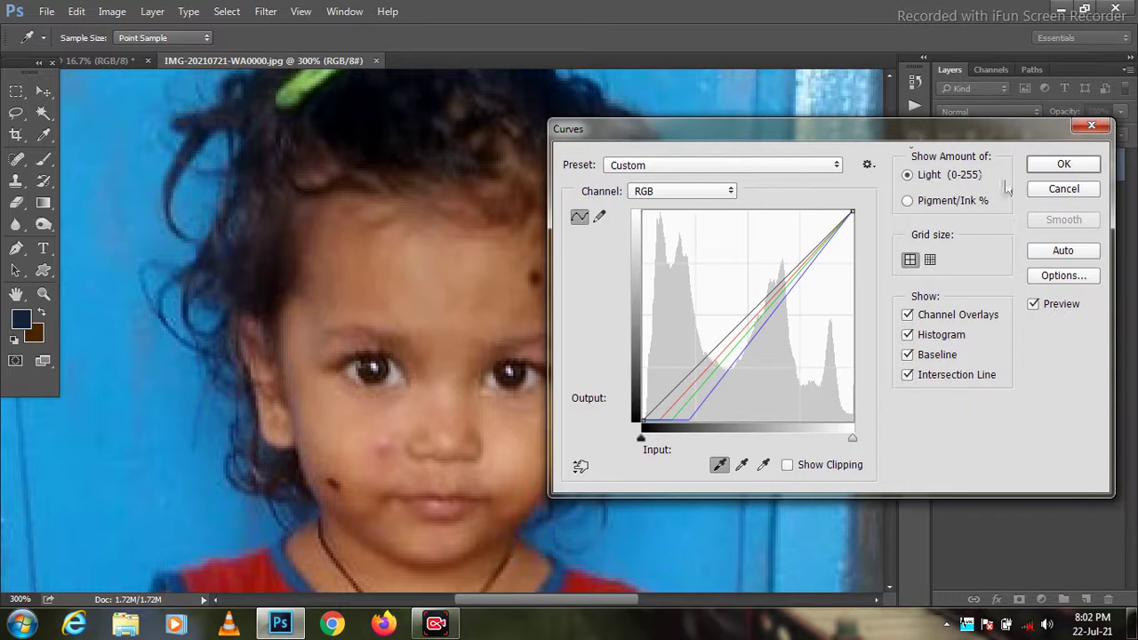
left_click(1059, 168)
key("v")
scroll(782, 378, "down", 1)
Zoom in on the cheek and select the Spot Healing Brush Tool
scroll(782, 378, "down", 3)
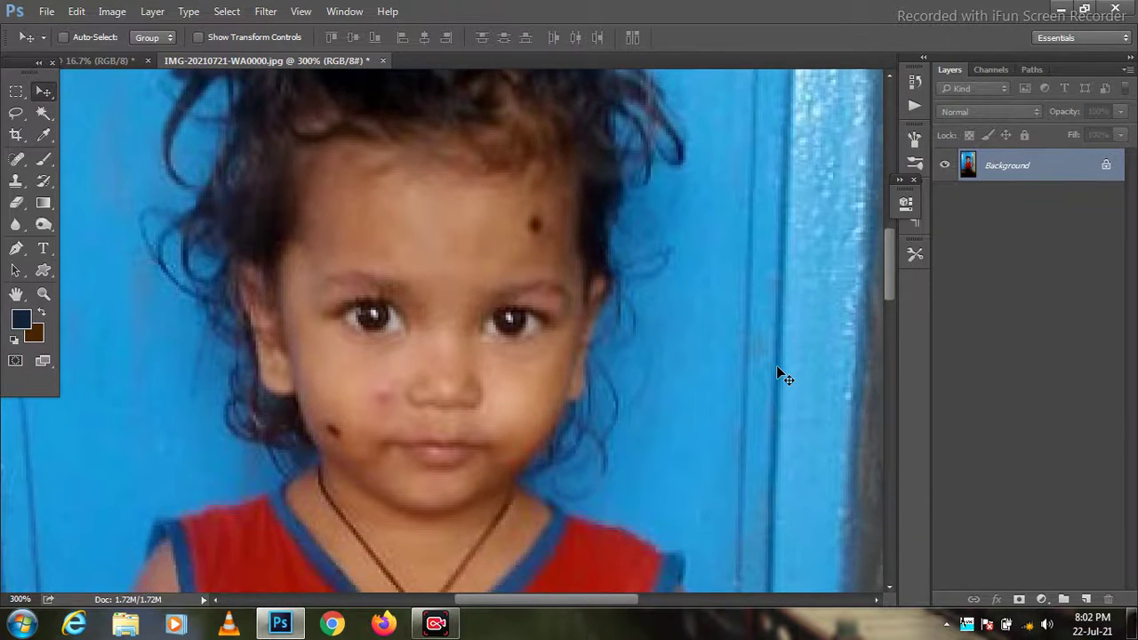
scroll(779, 375, "up", 2)
scroll(781, 374, "up", 1)
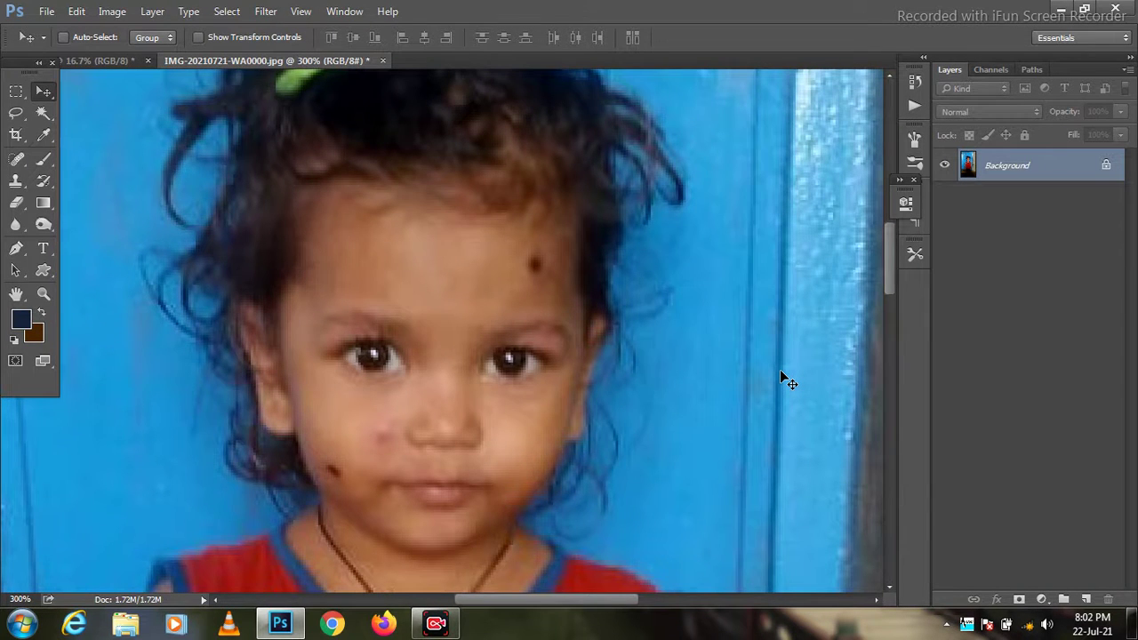
scroll(781, 378, "down", 1)
scroll(781, 377, "down", 3)
scroll(782, 378, "down", 3)
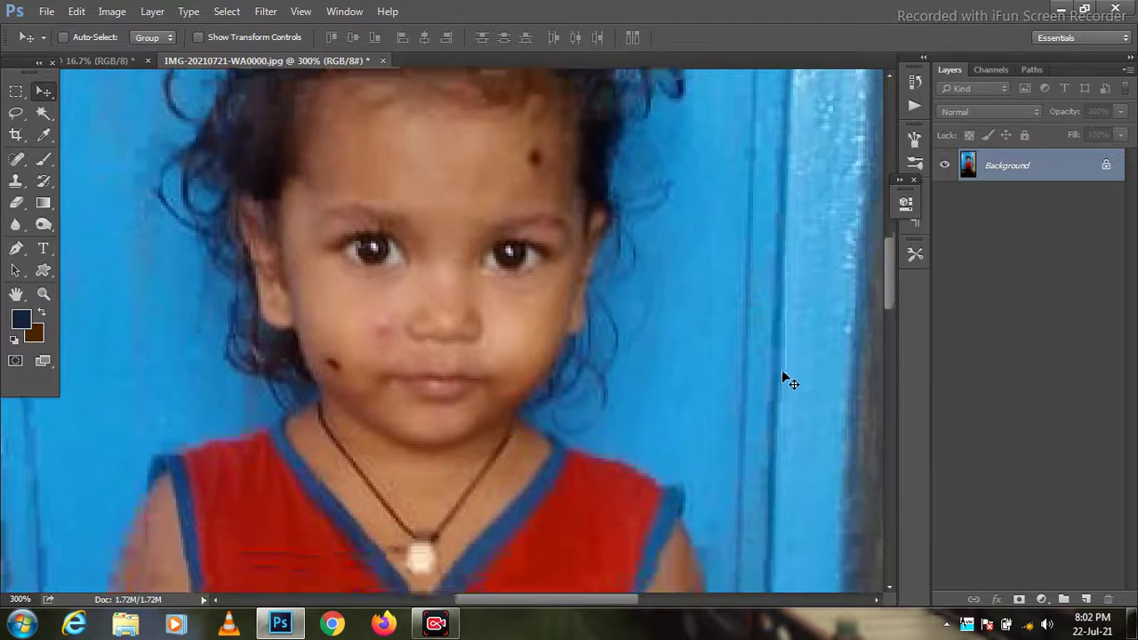
key("ctrl+plus")
key("ctrl+plus")
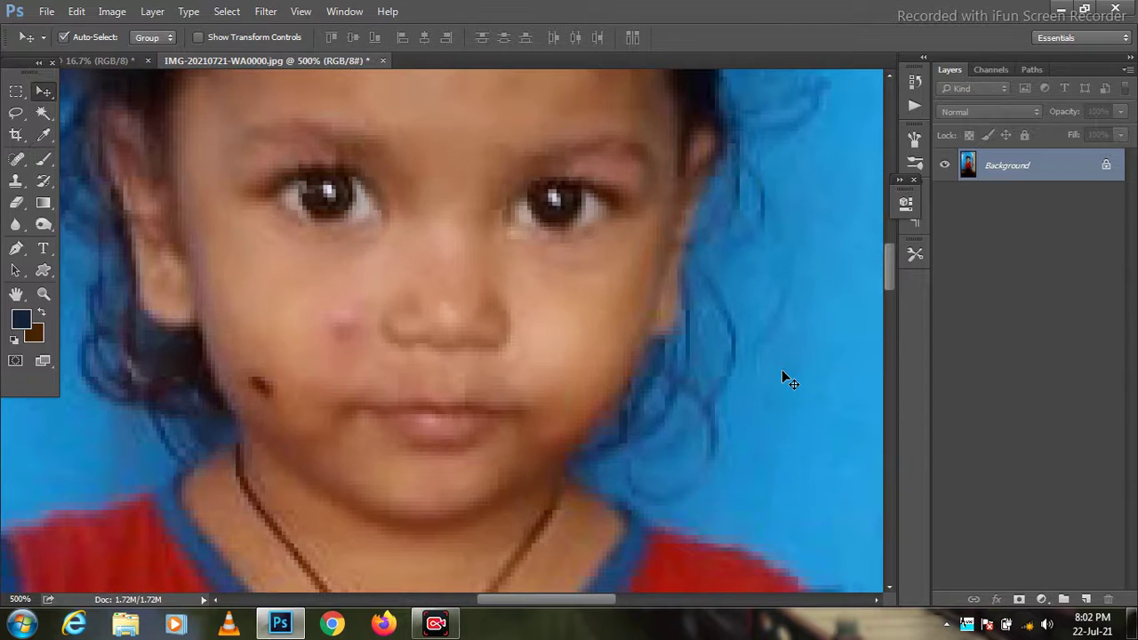
left_click(16, 159)
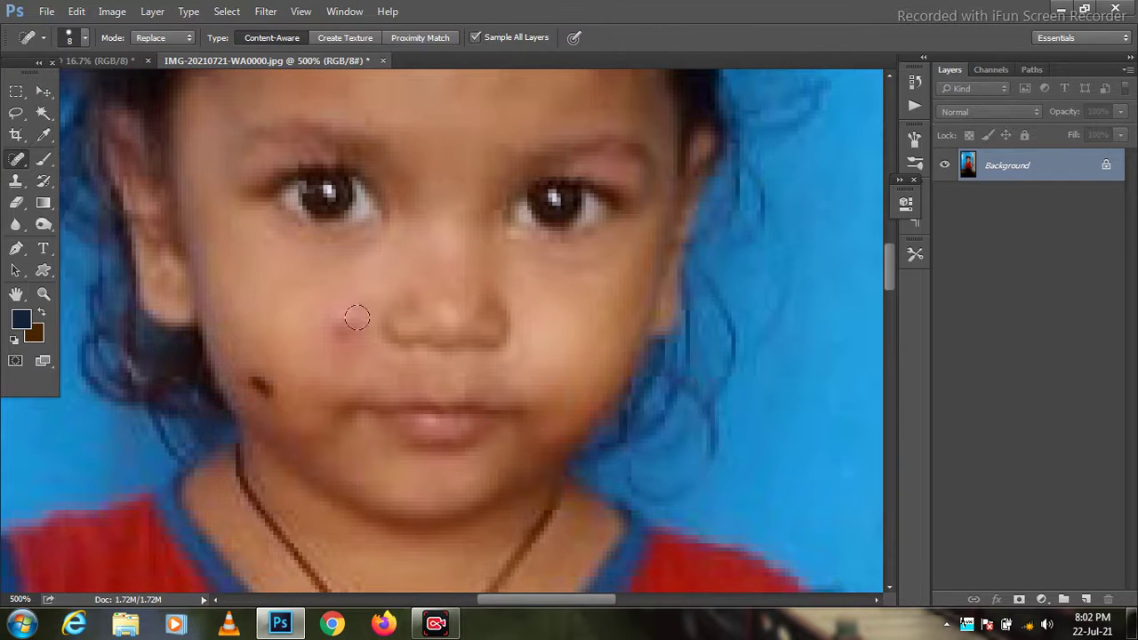
right_click(22, 167)
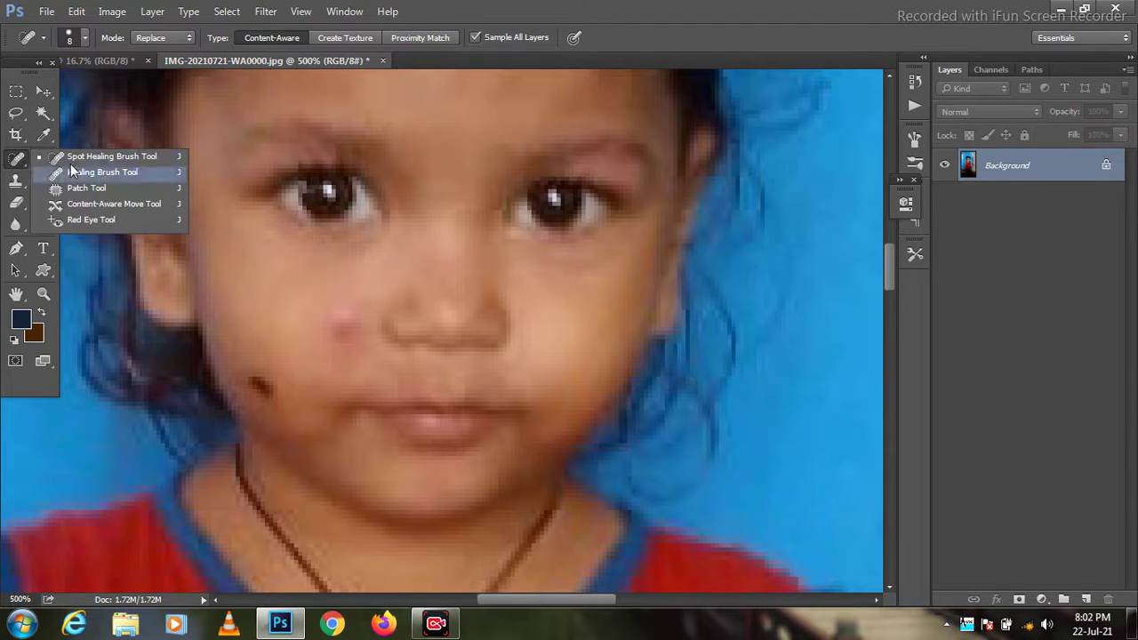
left_click(102, 157)
Heal the pink cheek spot, the dark cheek mole and the forehead mole
left_click(336, 322)
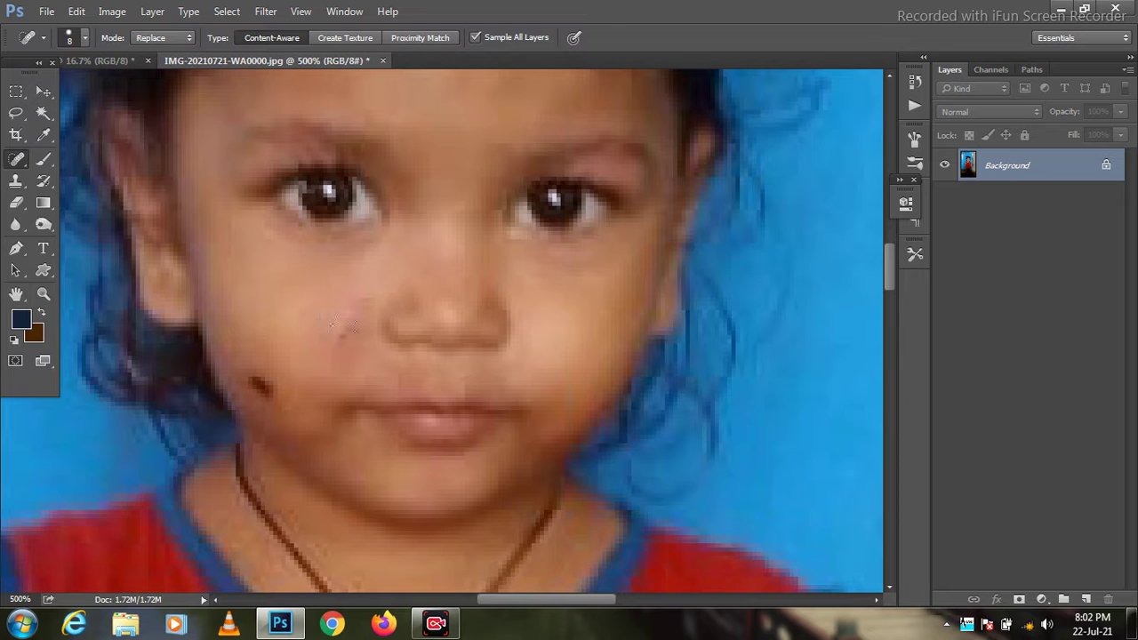
left_click(340, 331)
left_click(260, 384)
scroll(270, 391, "up", 3)
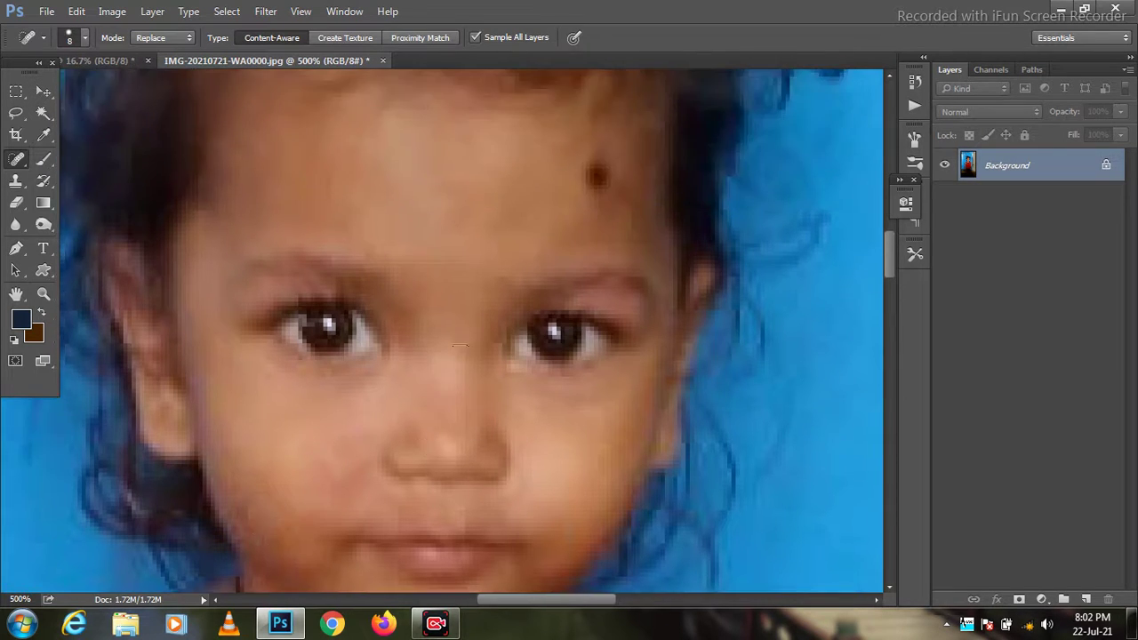
left_click(596, 173)
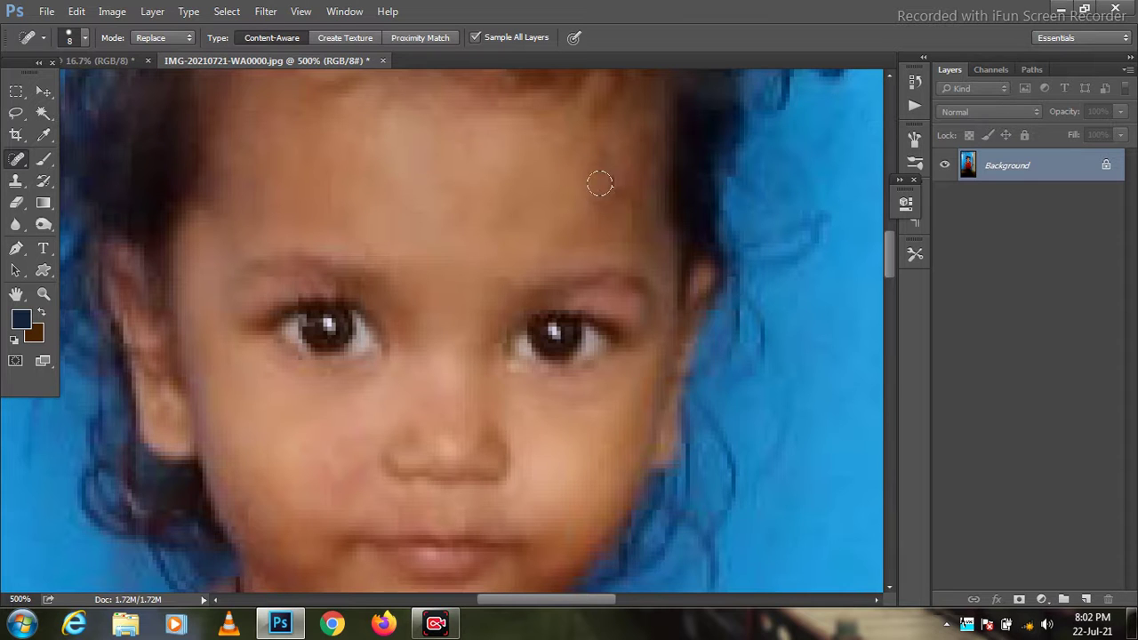
left_click(605, 189)
Zoom out to the whole photo and touch up the small mark beside the door edge
key("ctrl+minus")
key("ctrl+minus")
key("ctrl+minus")
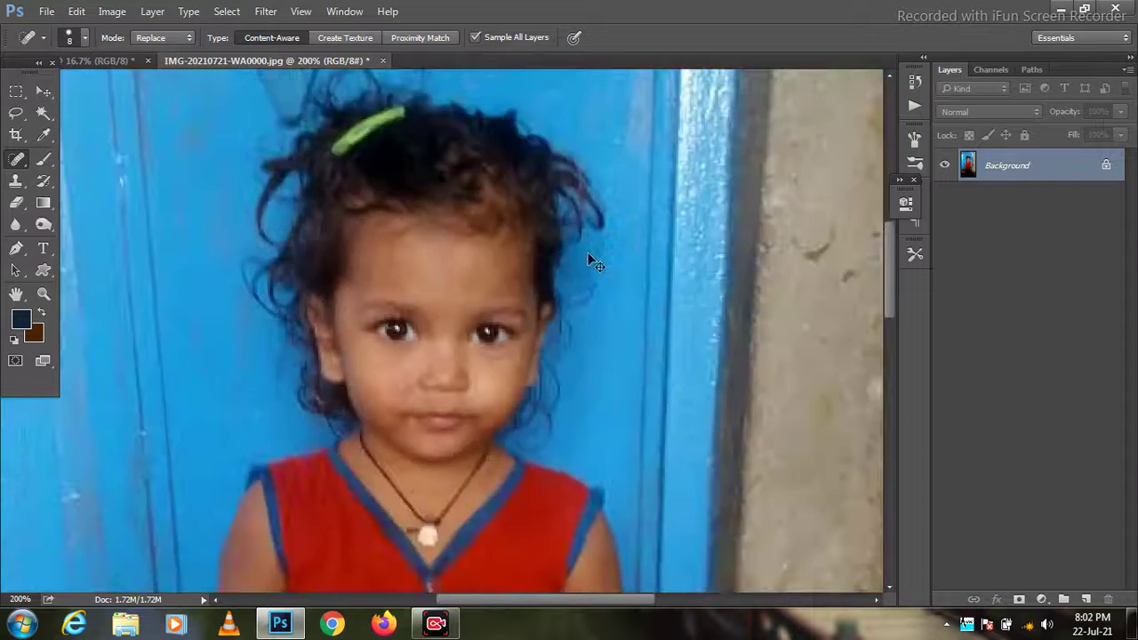
key("ctrl+minus")
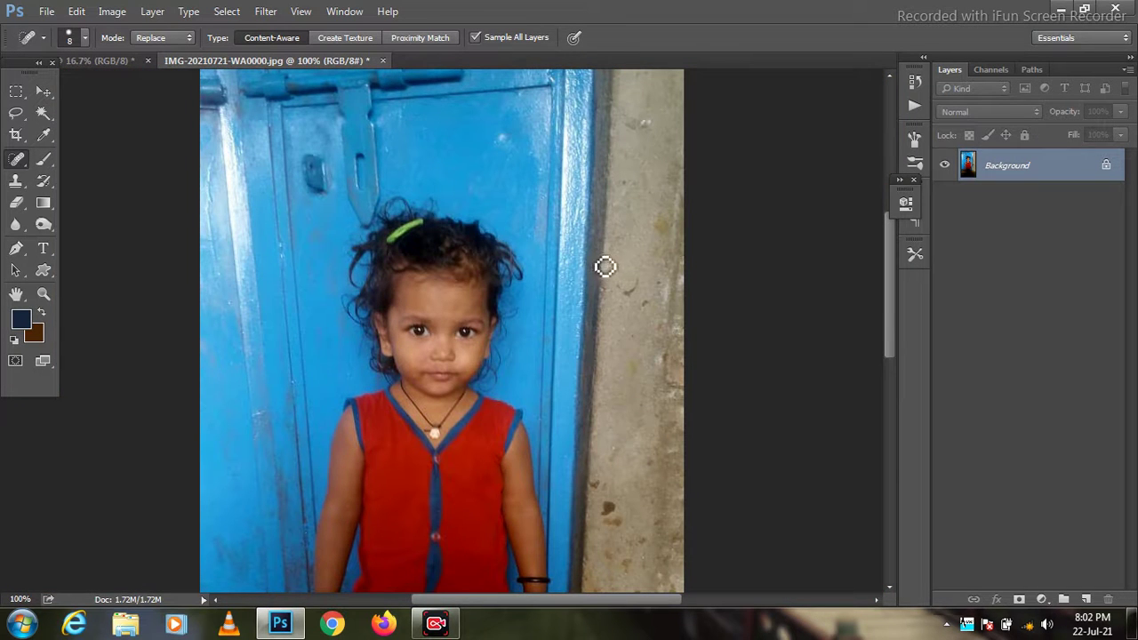
left_click_drag(567, 272, 553, 302)
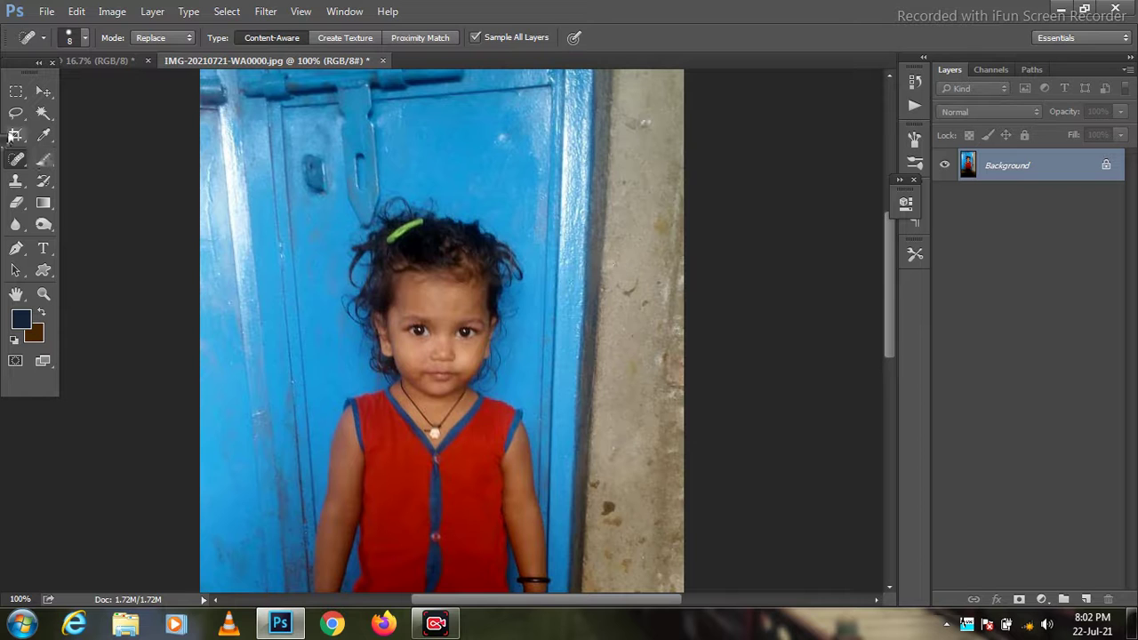
left_click(16, 135)
Fit the 3 × 3.5 cm, 300 px/in crop box around the child's head and shoulders and commit it
scroll(579, 279, "down", 3)
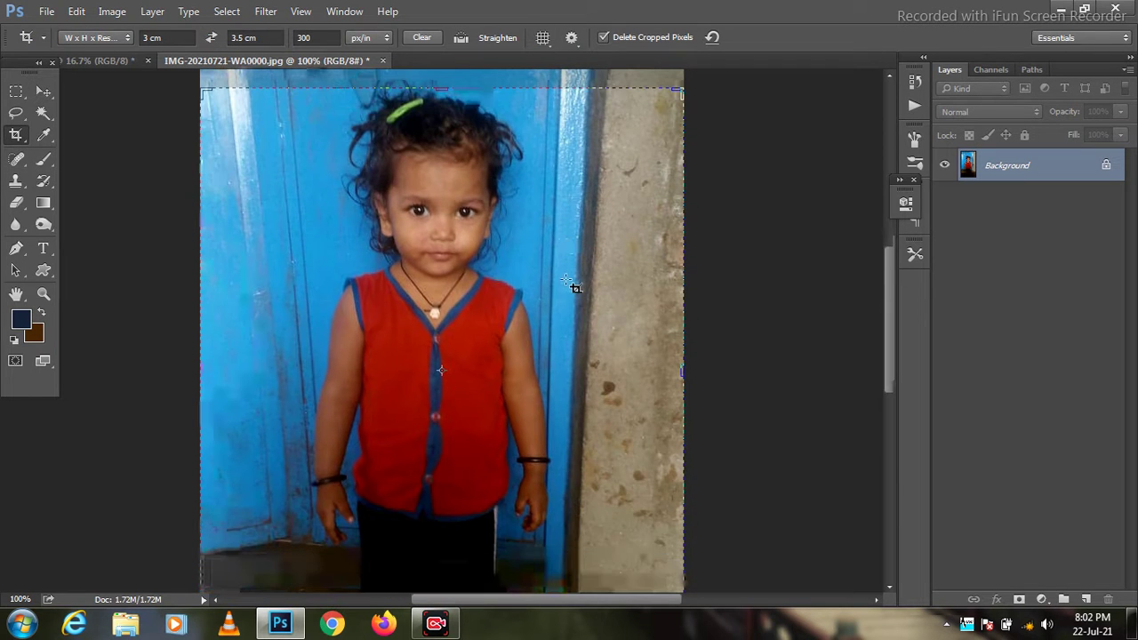
key("ctrl+minus")
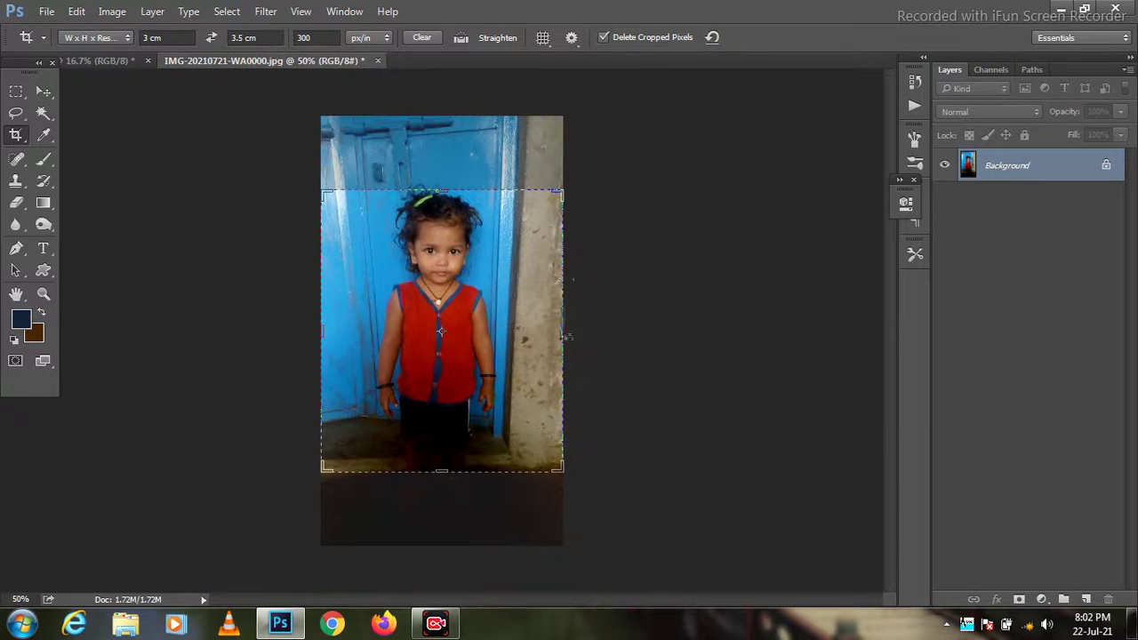
left_click_drag(564, 471, 456, 363)
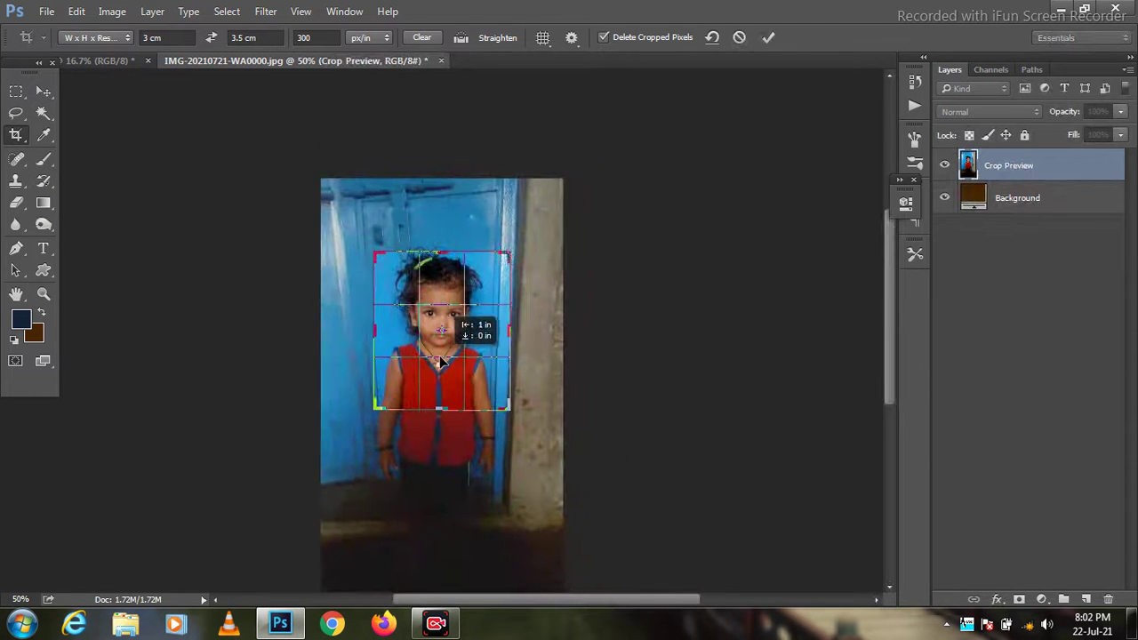
mouse_move(456, 363)
left_mouse_down()
mouse_move(503, 406)
mouse_move(448, 373)
mouse_move(503, 402)
mouse_move(464, 374)
left_mouse_up()
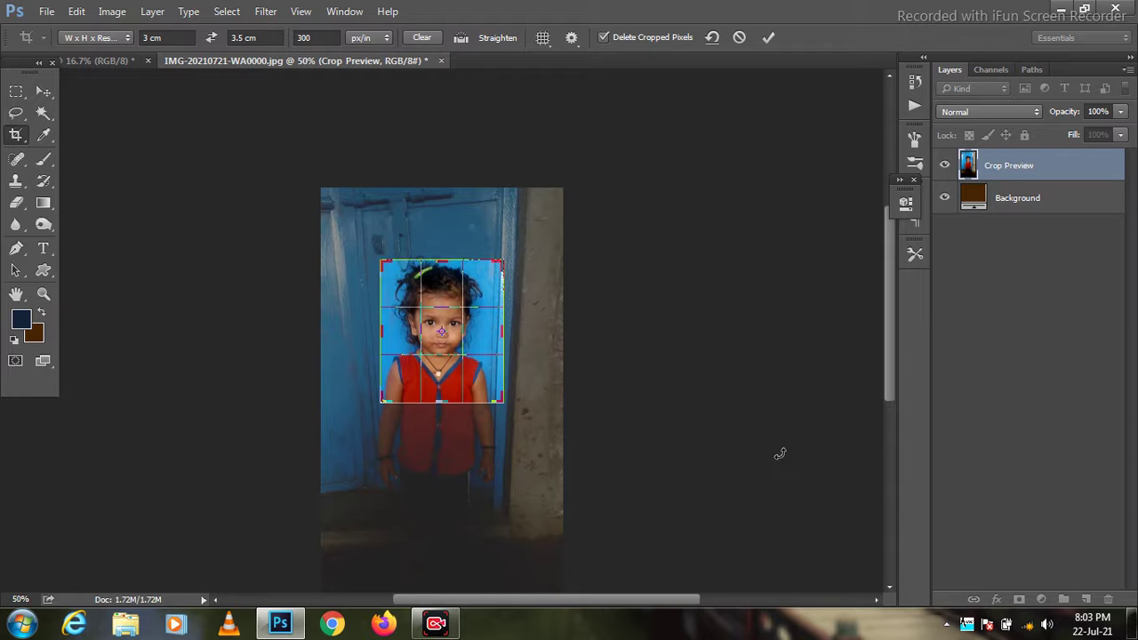
key("Left")
key("Left")
key("Return")
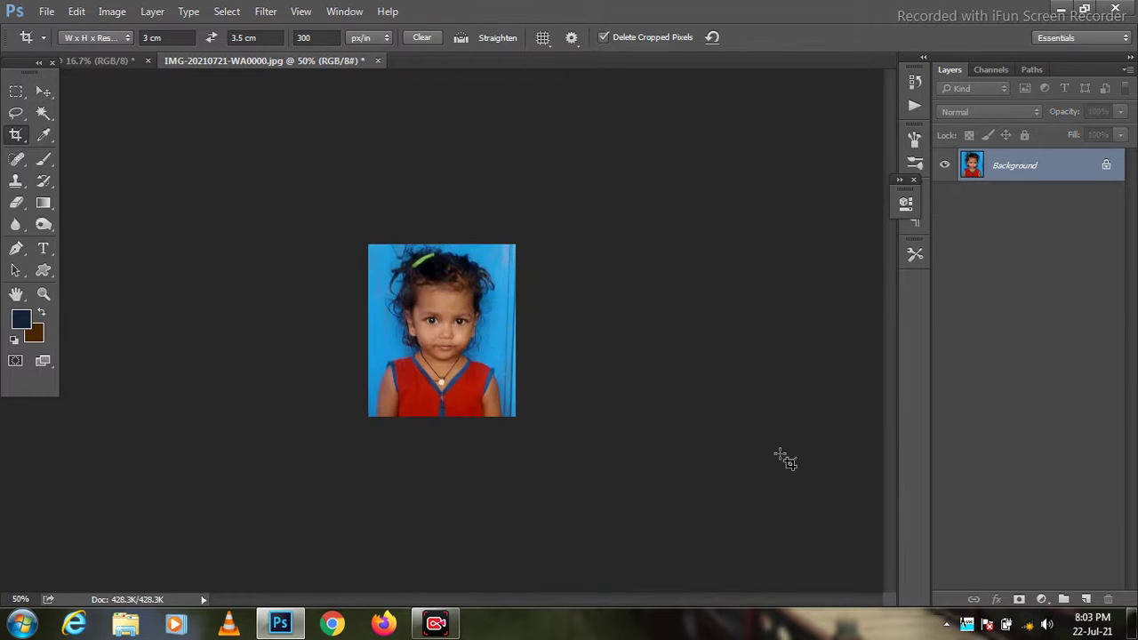
key("ctrl+plus")
key("ctrl+plus")
key("ctrl+plus")
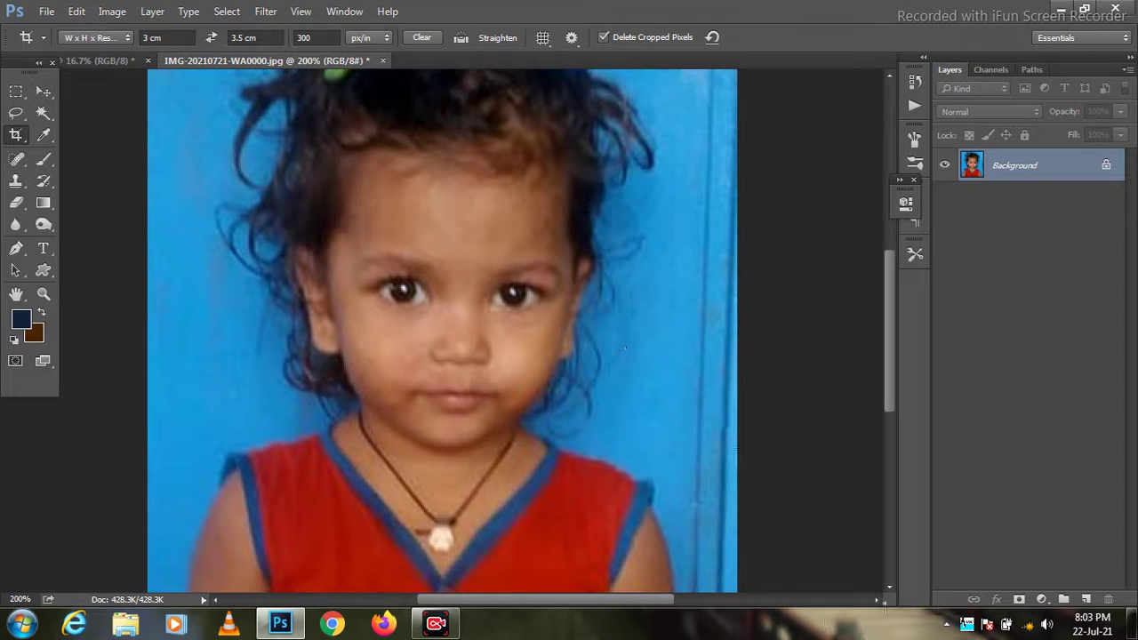
Launch Filter > Imagenomic > SkinFiner and apply the Smoothing-High preset
left_click(301, 12)
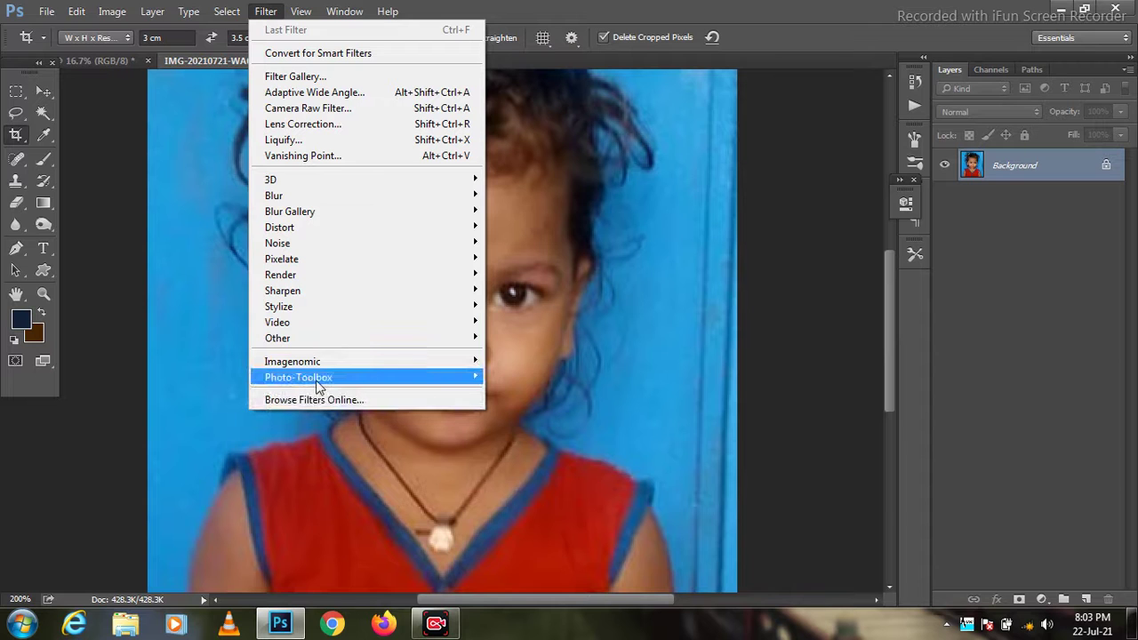
mouse_move(299, 377)
left_click(518, 375)
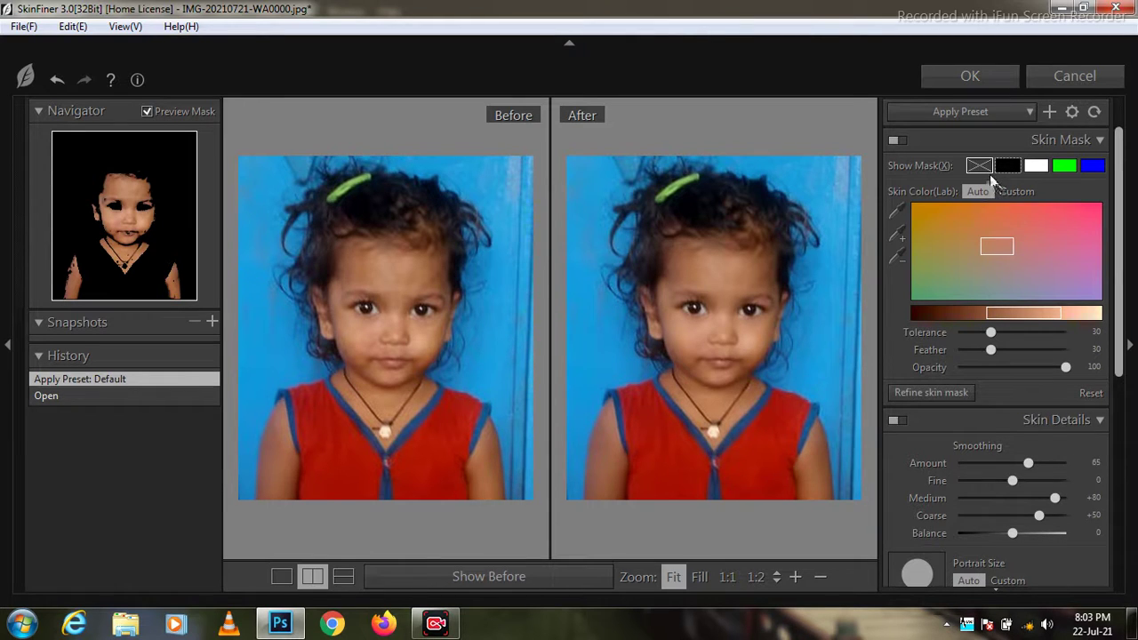
left_click(1008, 120)
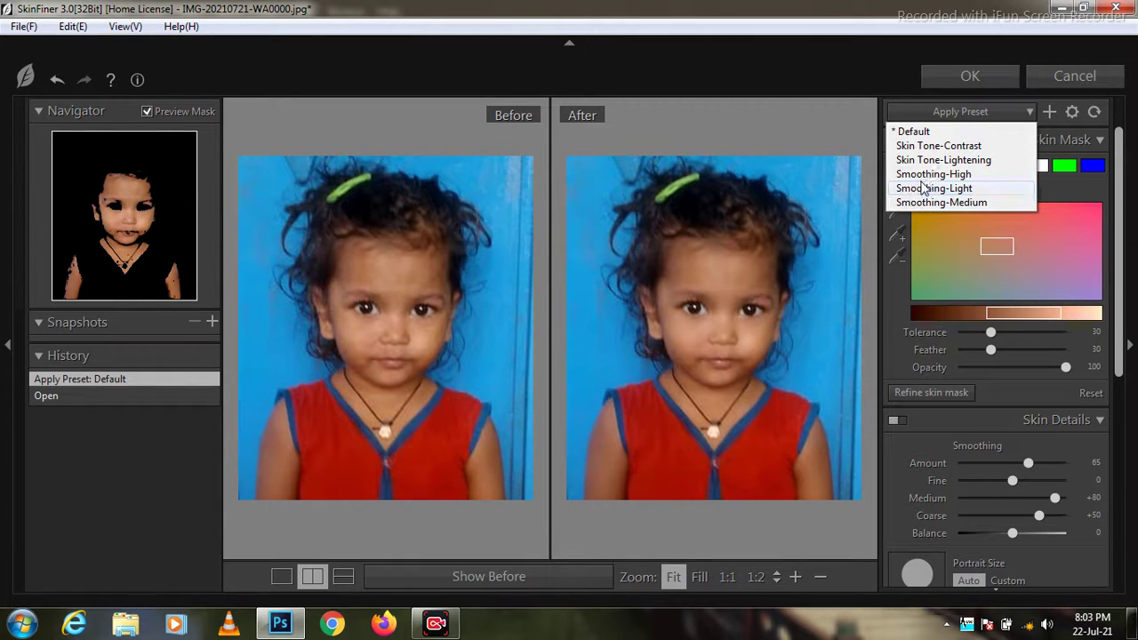
left_click(929, 174)
Set skin tone brightness +36, contrast +21, shadow +14, highlight +30 and apply SkinFiner
scroll(987, 391, "down", 3)
scroll(987, 405, "down", 3)
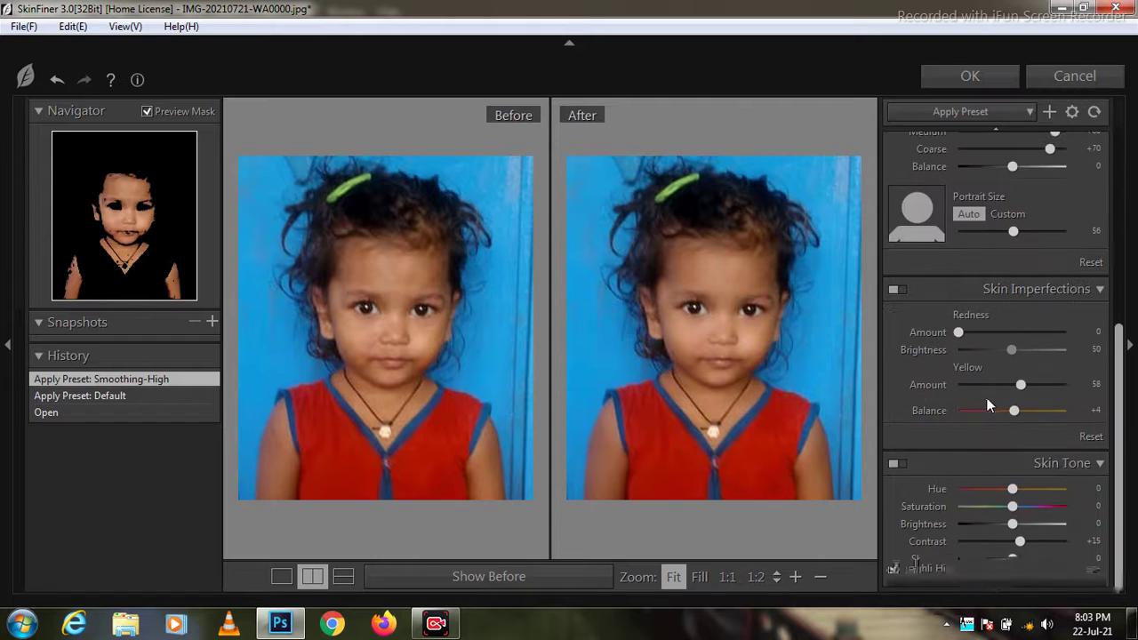
scroll(986, 398, "down", 1)
mouse_move(1019, 500)
left_mouse_down()
mouse_move(1032, 490)
mouse_move(1028, 543)
left_mouse_up()
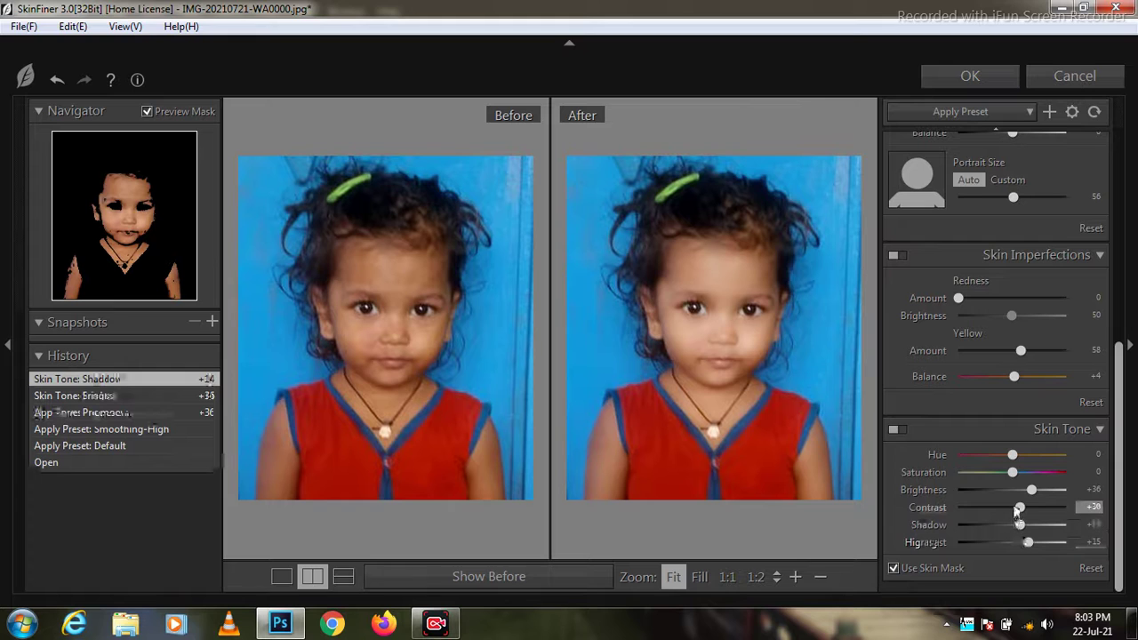
left_click_drag(1026, 511, 1024, 508)
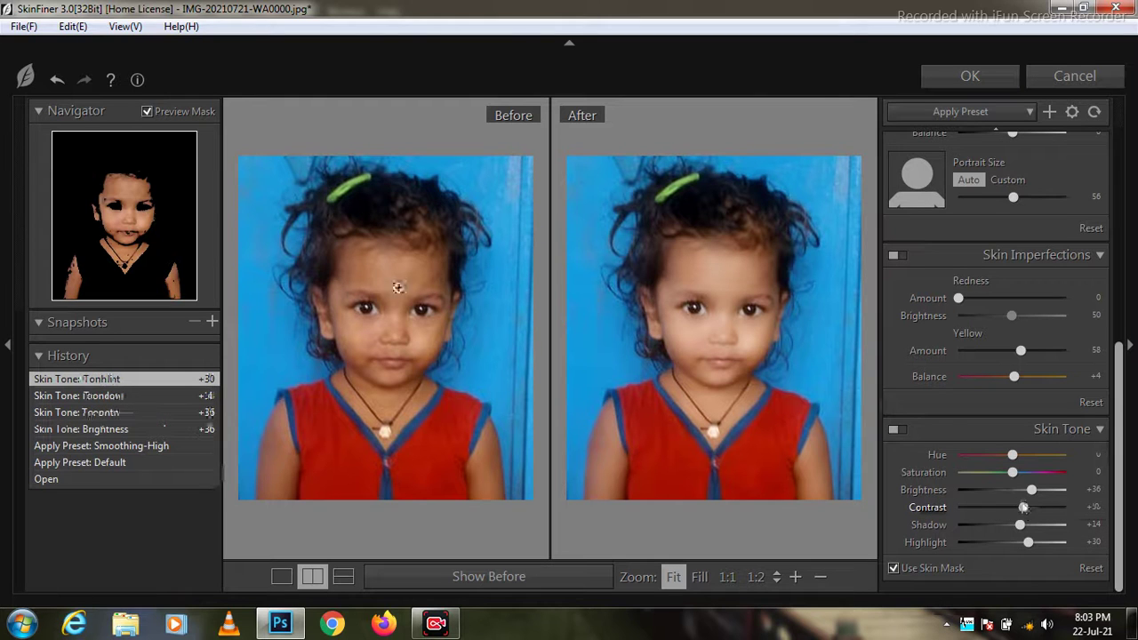
left_click(712, 431)
left_click_drag(724, 243, 704, 523)
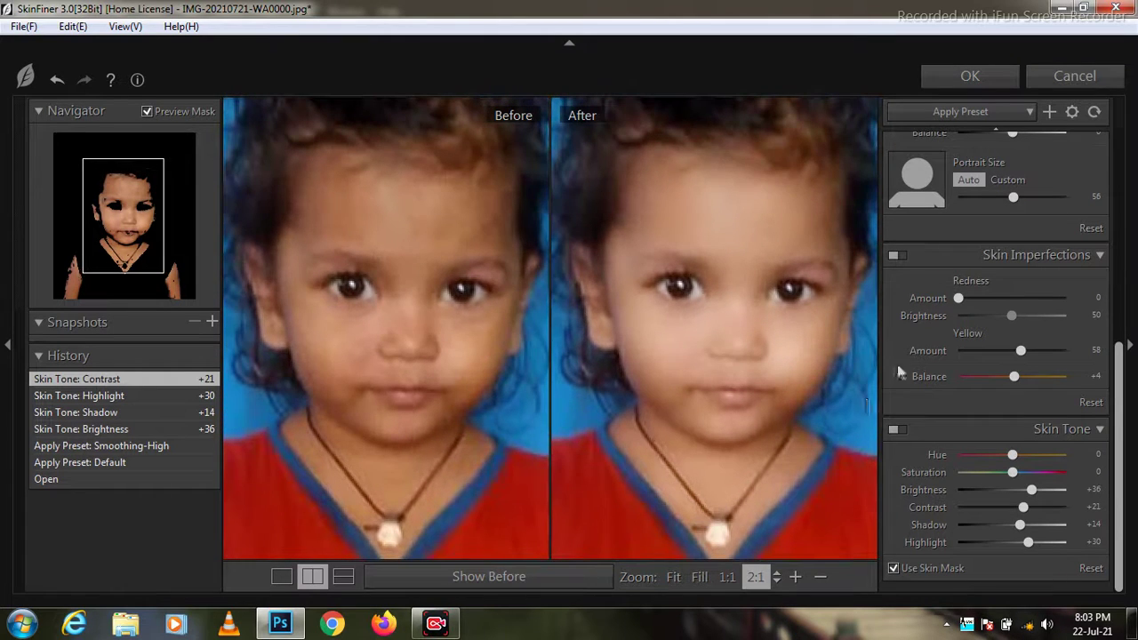
left_click(970, 78)
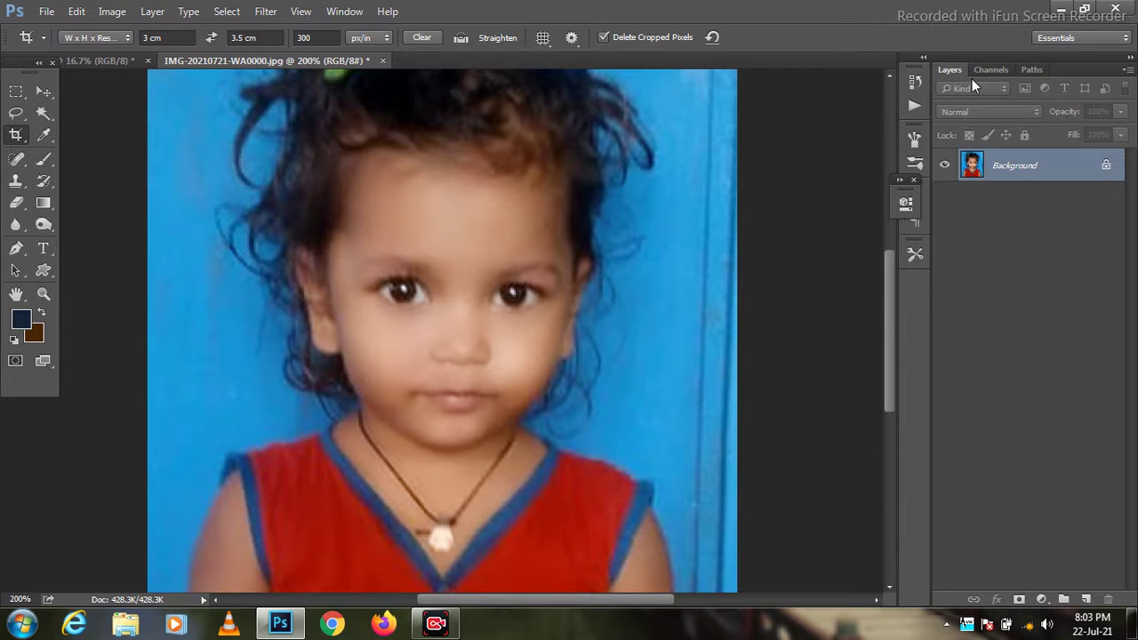
key("ctrl+minus")
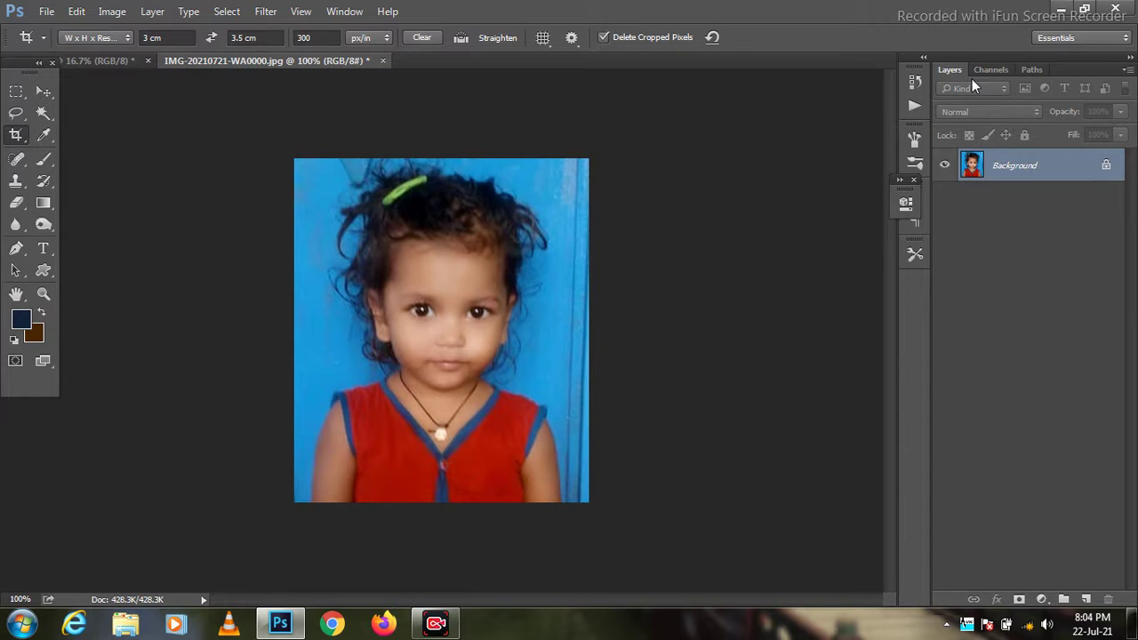